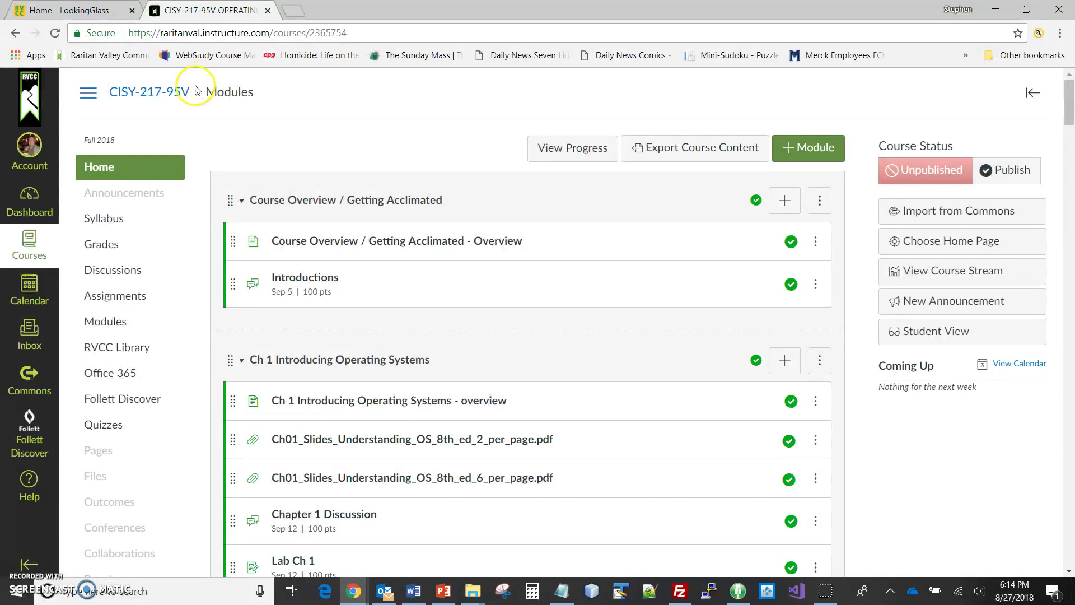
Browse the Assignments list (Labs 20%, Homework 15%), then return to the CISY-217-95V syllabus
left_click(110, 224)
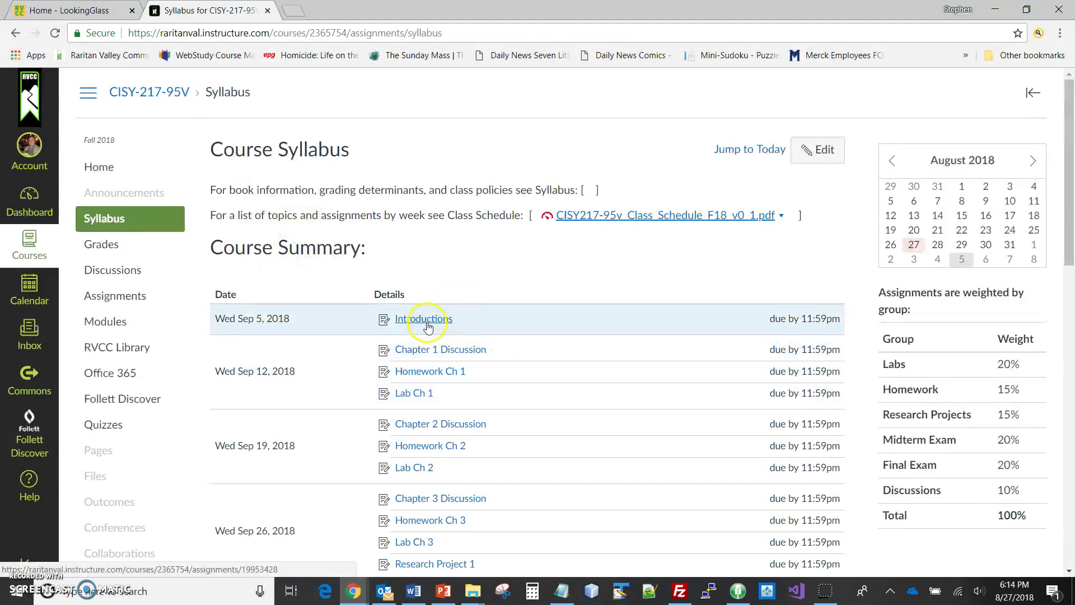
left_click(107, 298)
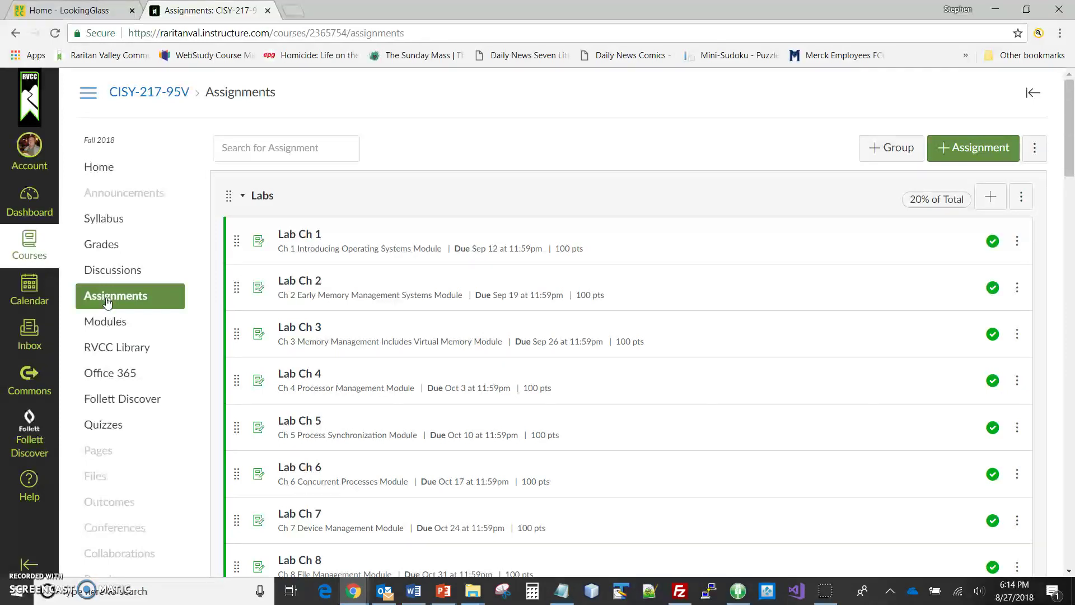
scroll(192, 307, "down", 13)
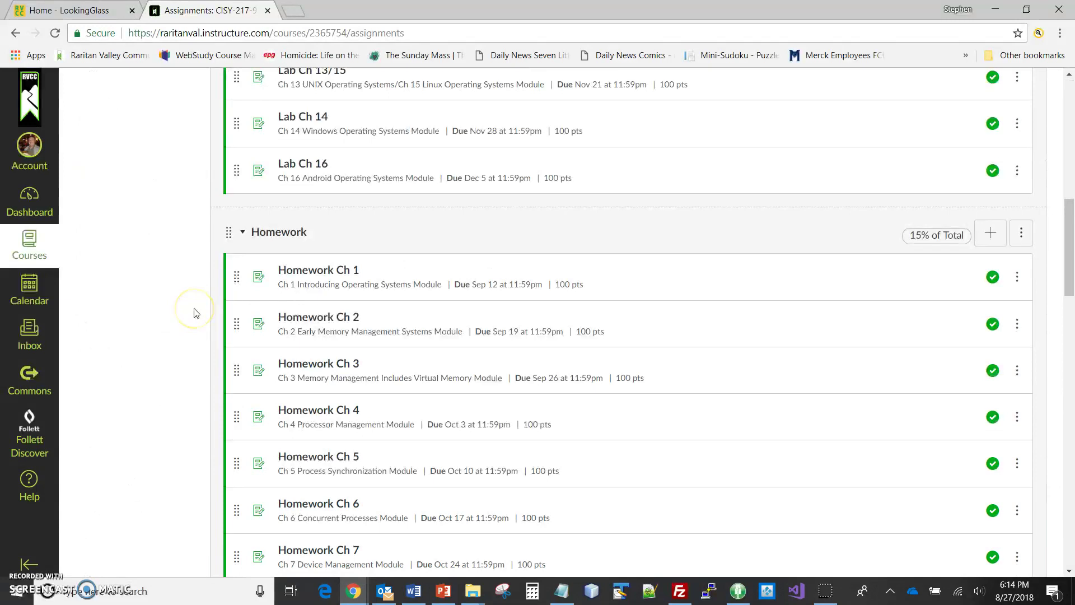
scroll(193, 305, "up", 15)
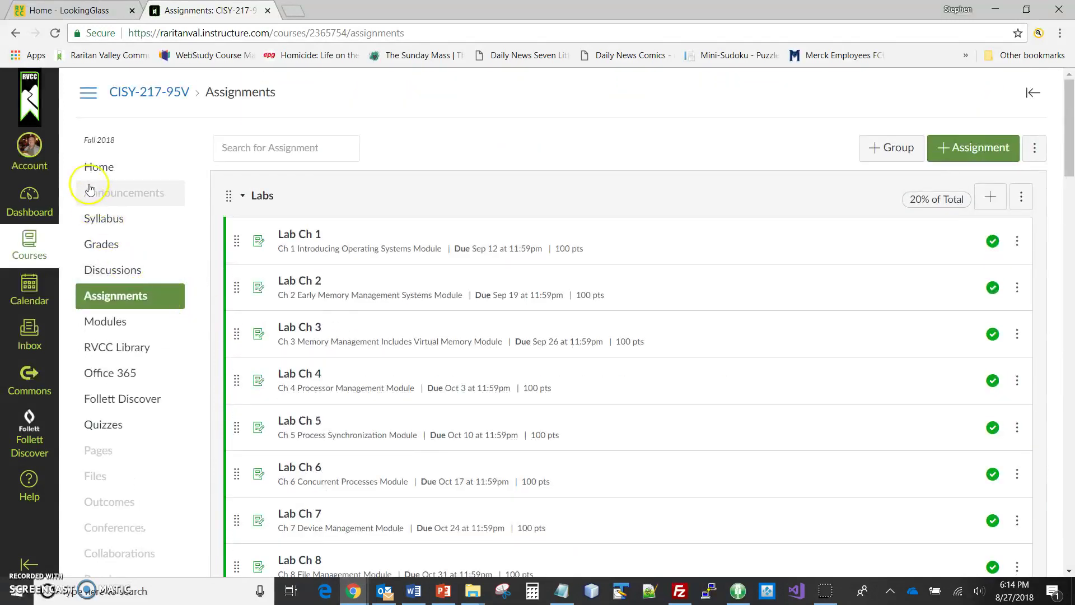
left_click(105, 216)
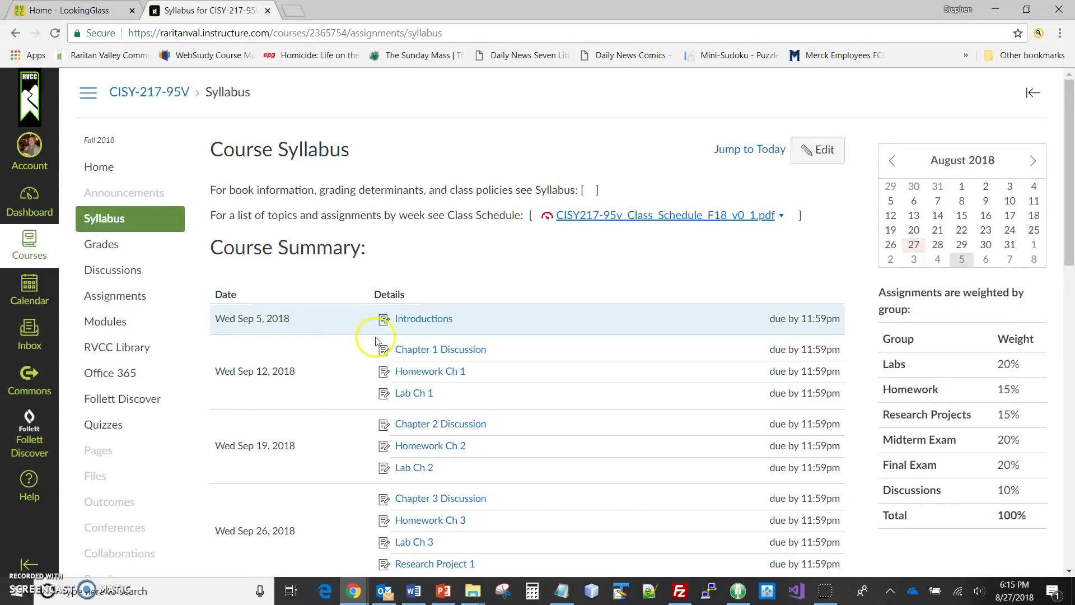
Open the Introductions discussion, a 100-point graded topic due Sep 5
left_click(426, 322)
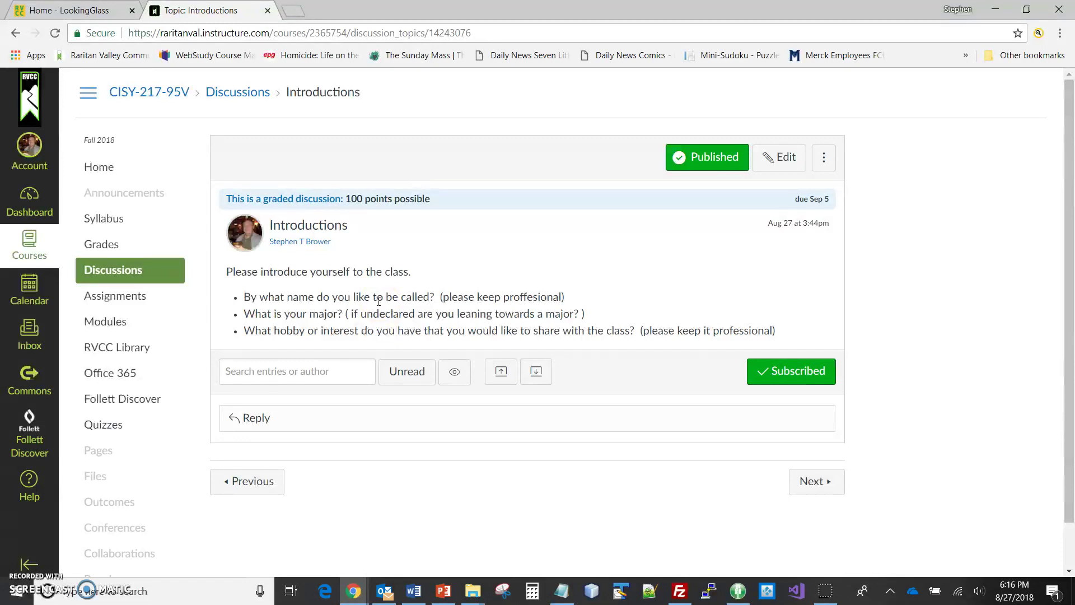
Start a reply giving the instructor's name, role in this course, and names students may use
left_click(260, 418)
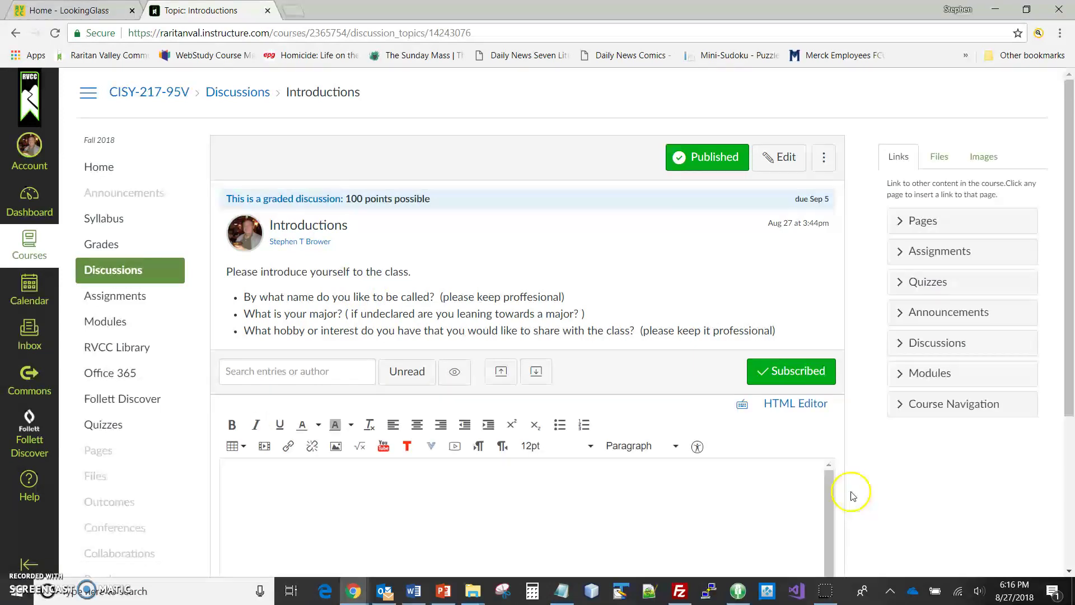
left_click(320, 492)
type("My name")
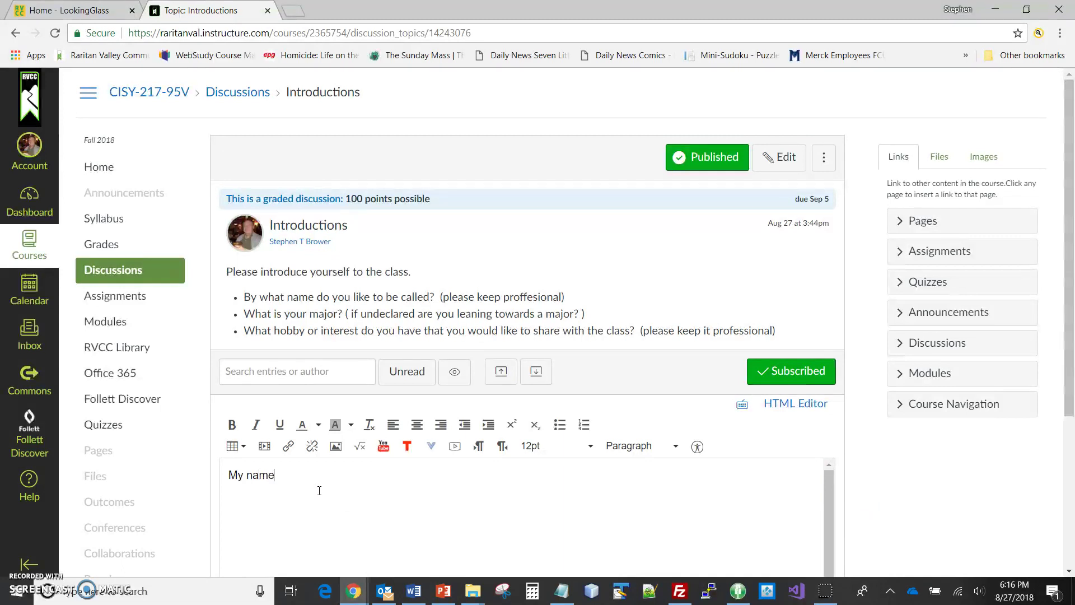
type(" is Stephen ")
type("Brower")
type(".")
key("BackSpace")
key("BackSpace")
type("an")
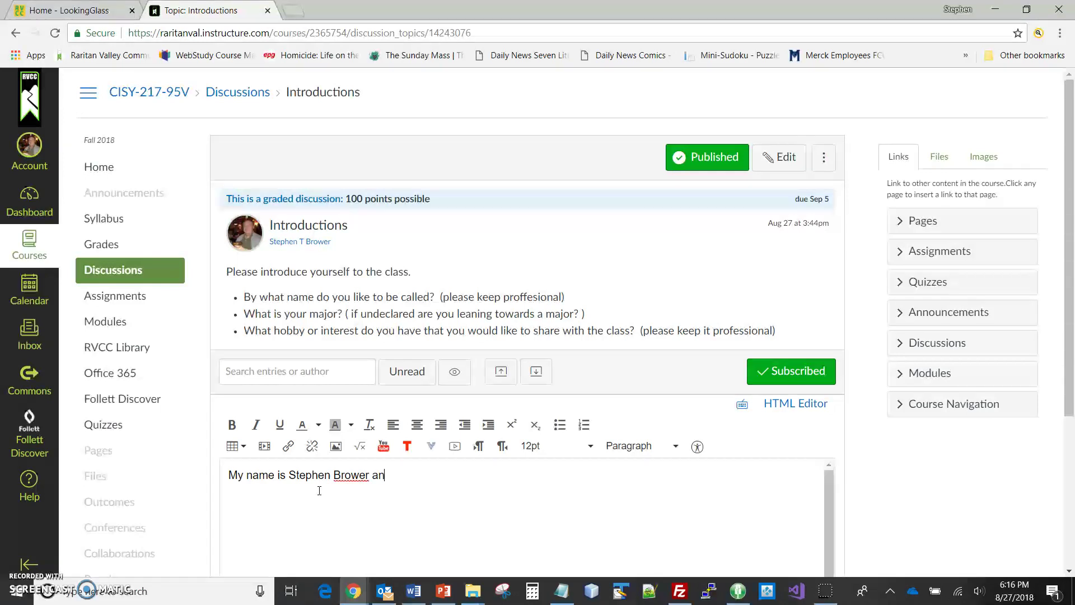
type("d I am the structr")
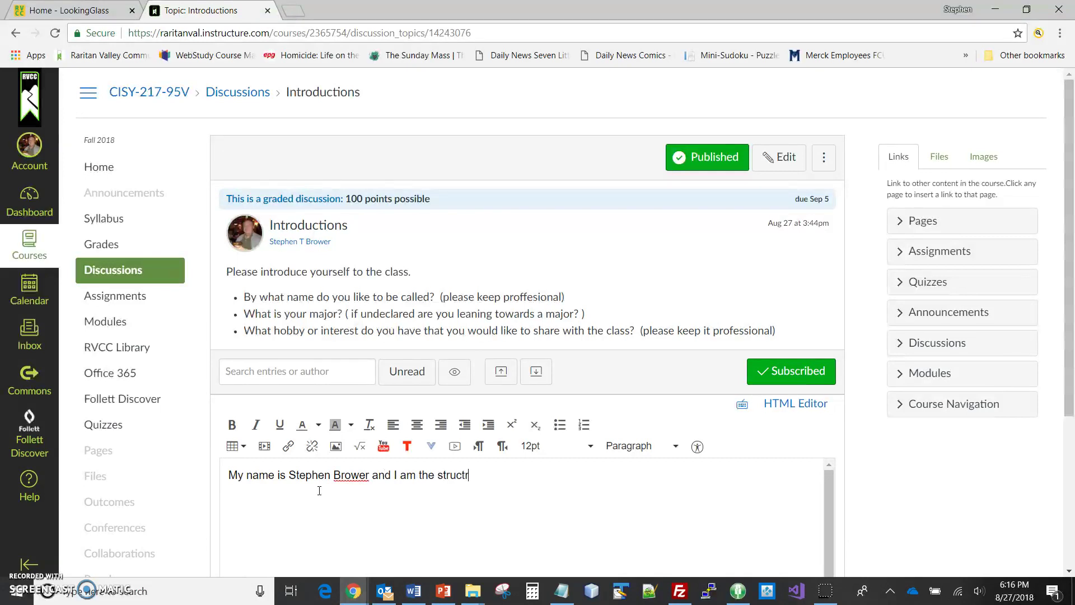
key("BackSpace")
key("BackSpace")
key("BackSpace")
key("BackSpace")
key("BackSpace")
key("BackSpace")
type("instructor for this ")
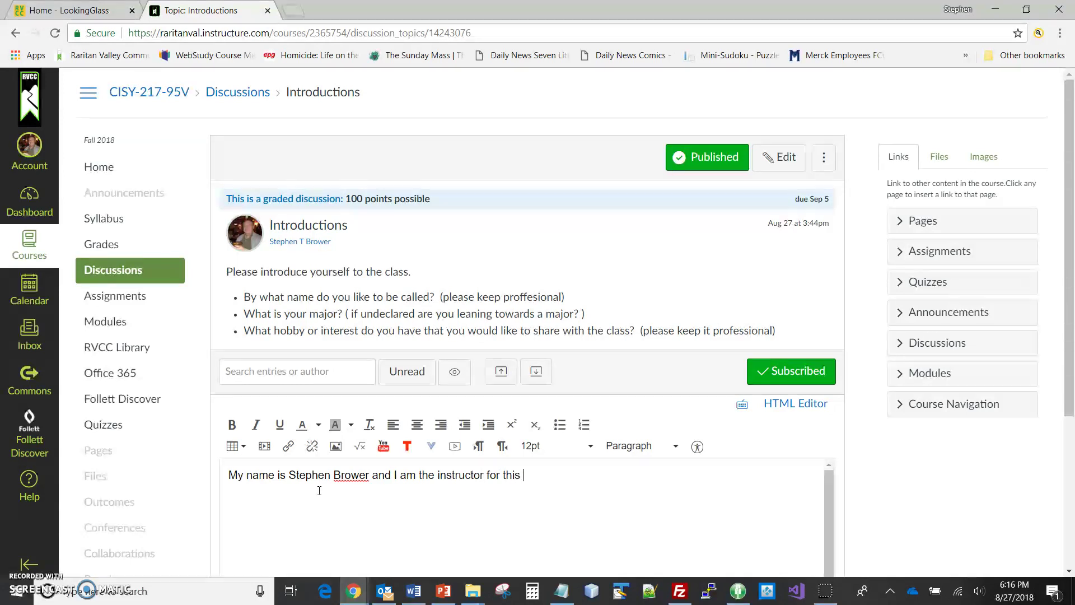
type("course.  You can call me S")
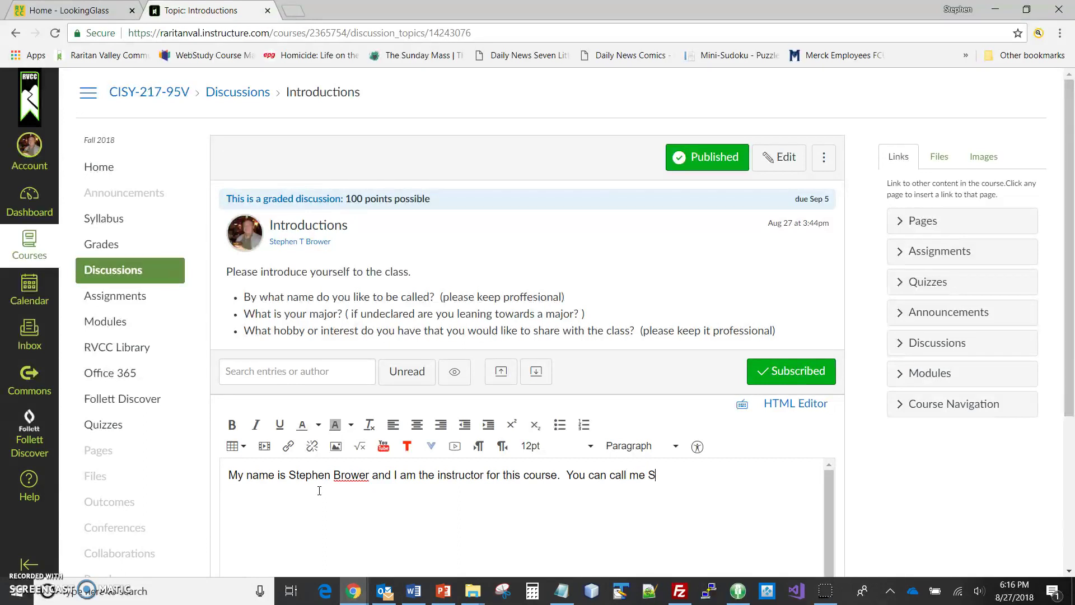
type("tephen or Mr P")
key("BackSpace")
type("Brower or ")
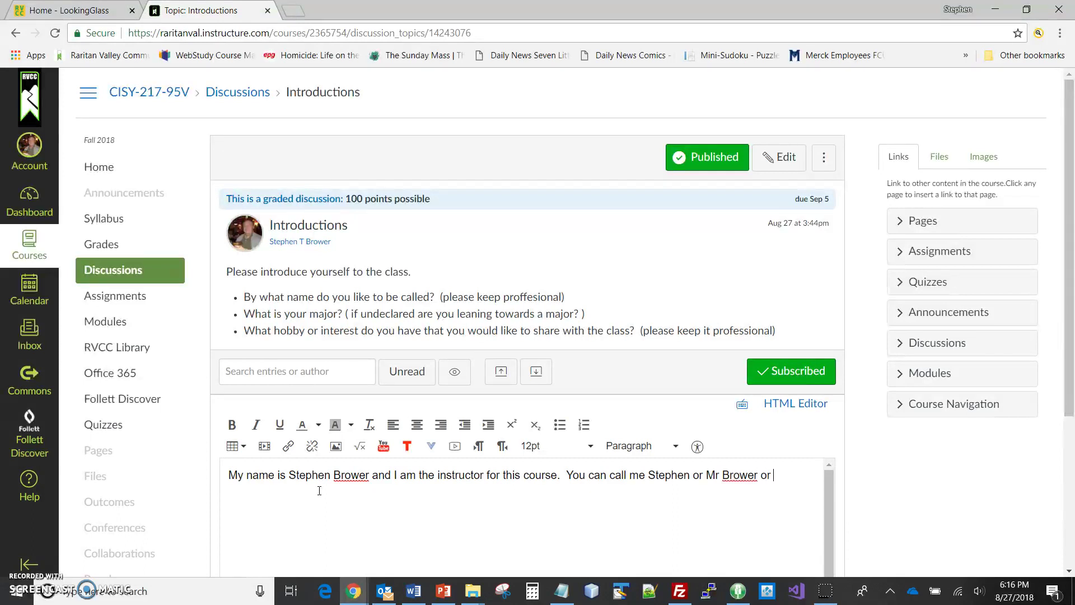
type("Professor Brower")
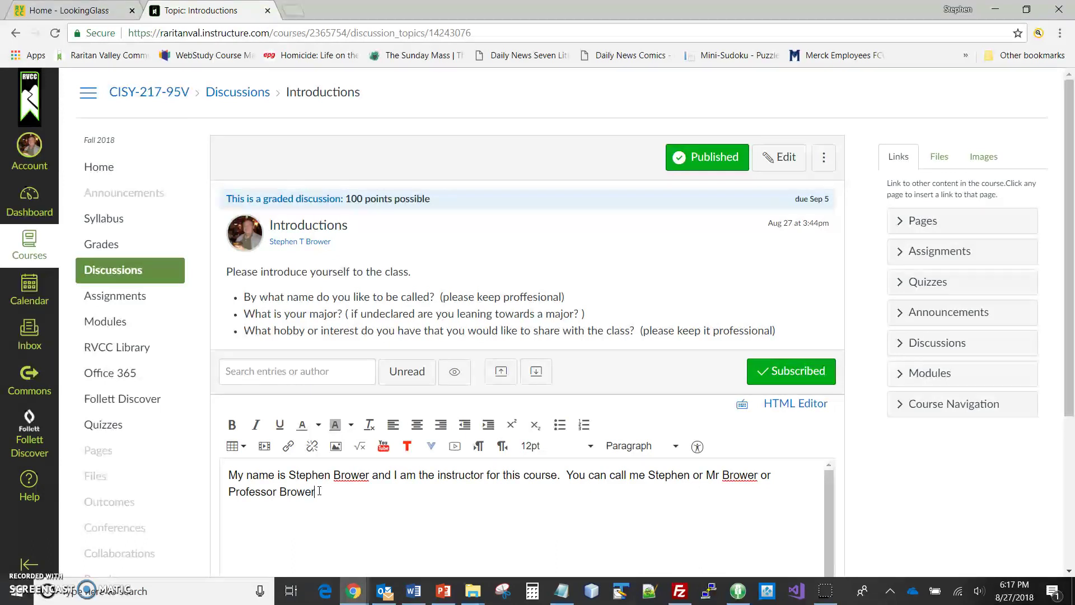
type(", or just plain Prof")
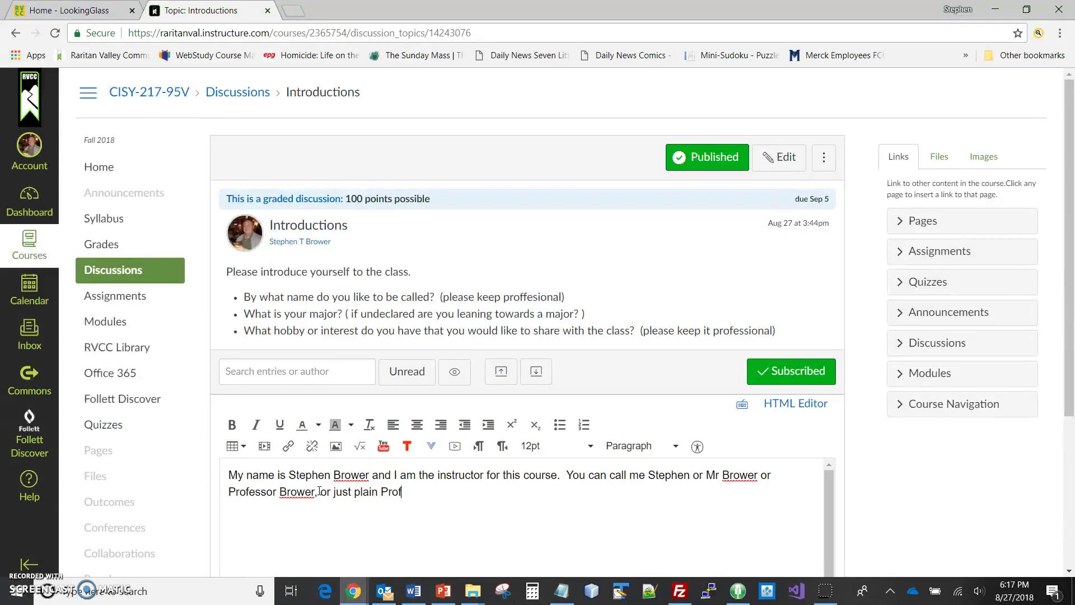
type("essor.")
Add a paragraph: changed majors twice, ended up in Computer Science at NJIT, and 'I like to travel.'
left_click(363, 520)
scroll(336, 526, "down", 3)
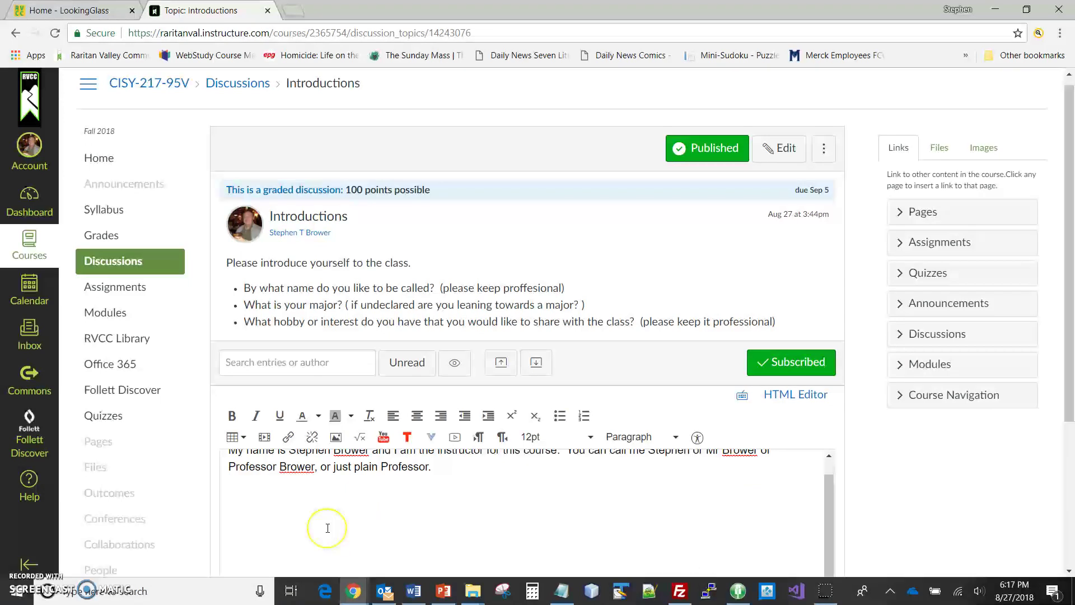
left_click_drag(283, 499, 274, 467)
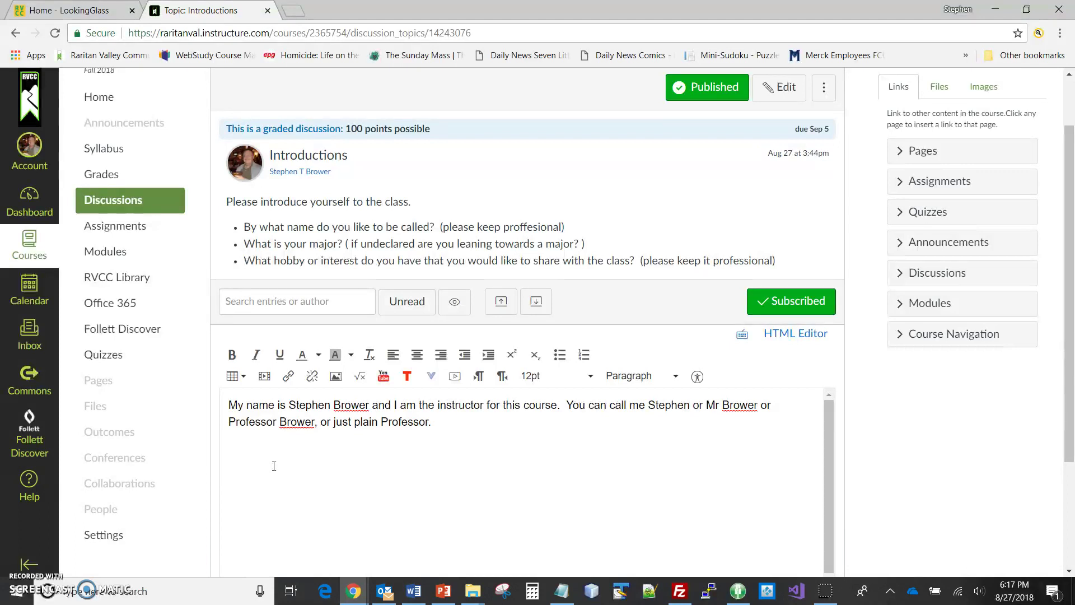
type("I changed majors twice but ")
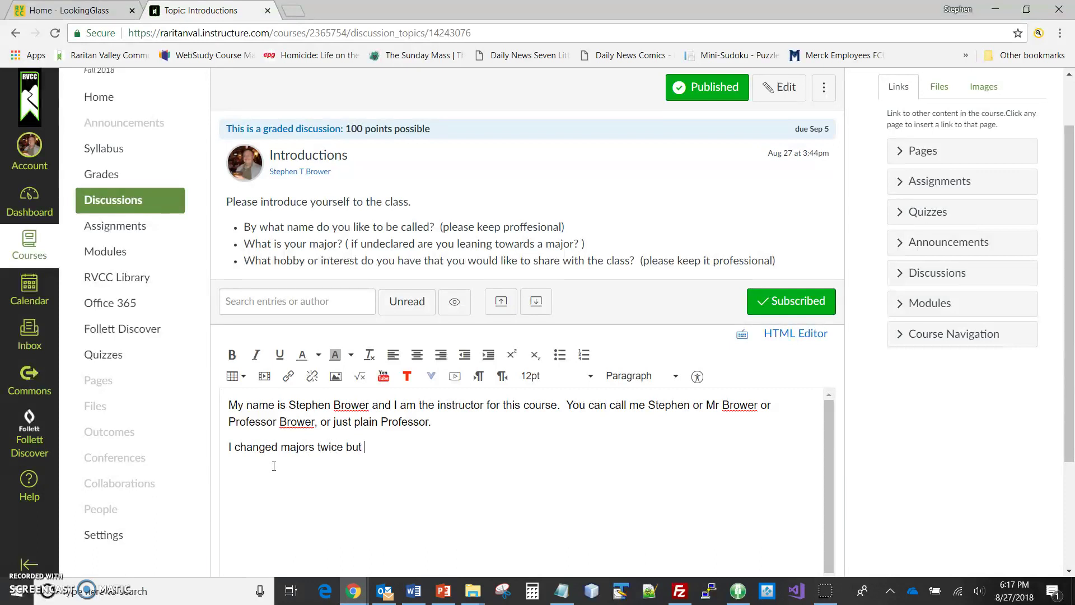
type("I ended")
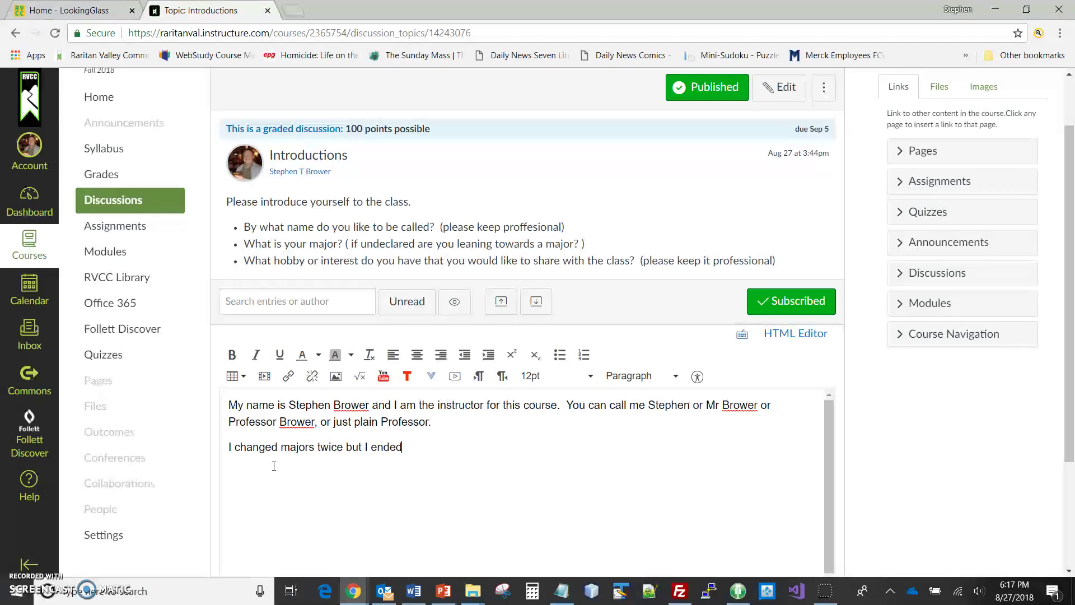
type(" in Computer")
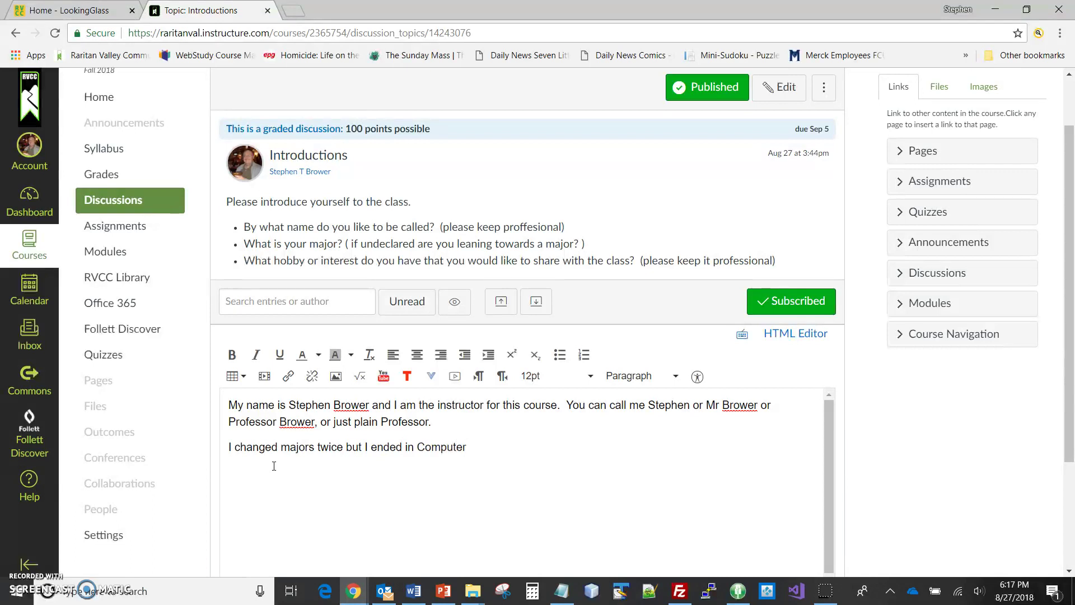
type(" Science at NJIT in")
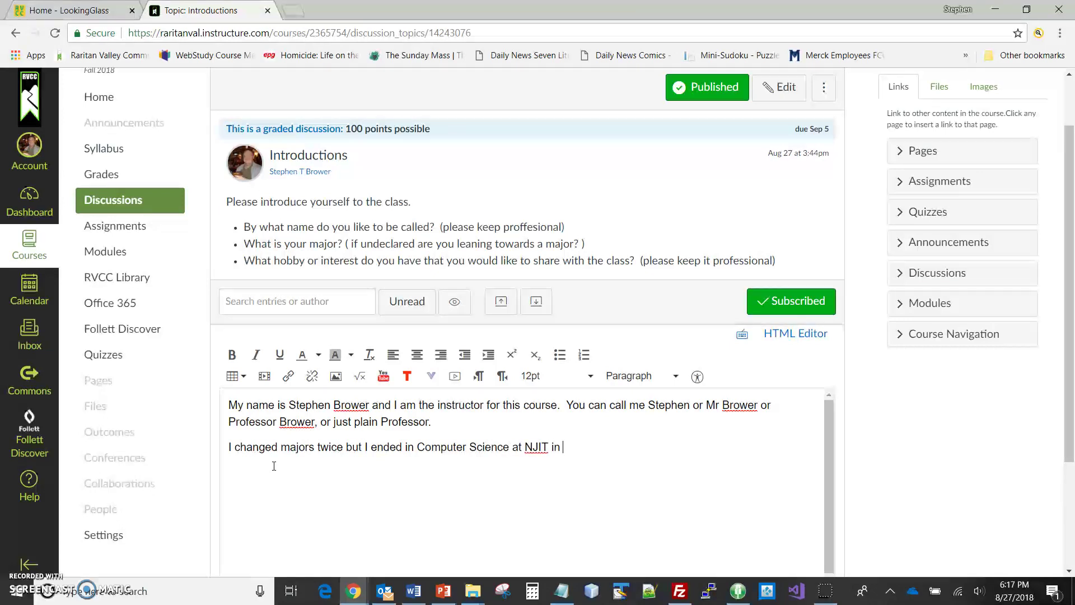
key("BackSpace")
key("BackSpace")
key("BackSpace")
key("BackSpace")
type(".")
key("ctrl+Left")
key("ctrl+Left")
key("ctrl+Left")
key("ctrl+Left")
key("ctrl+Left")
key("ctrl+Left")
type("up majoring")
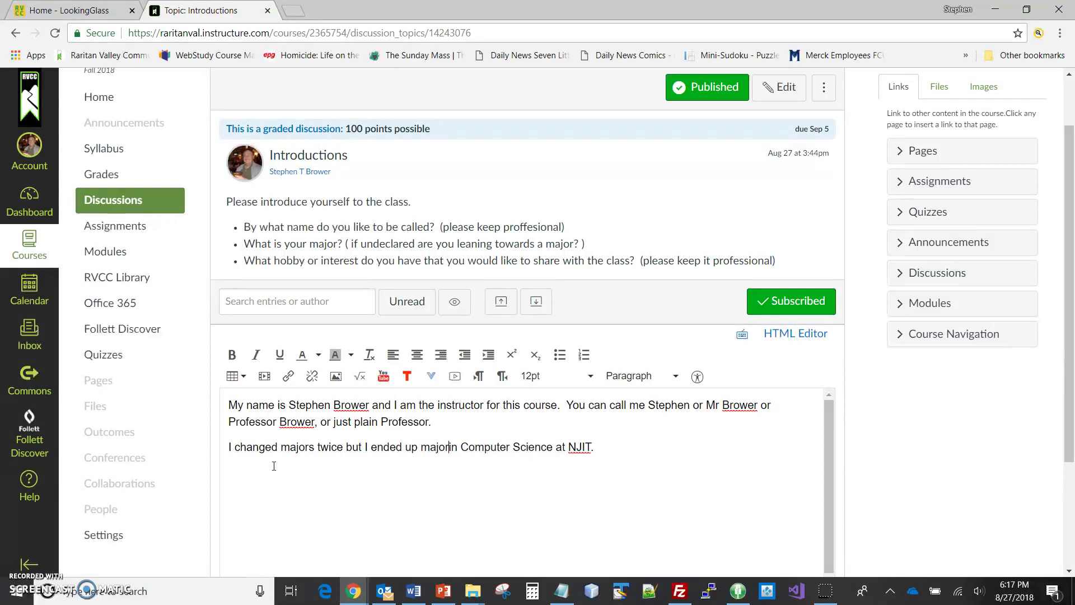
type(" in Computer Science at NJ")
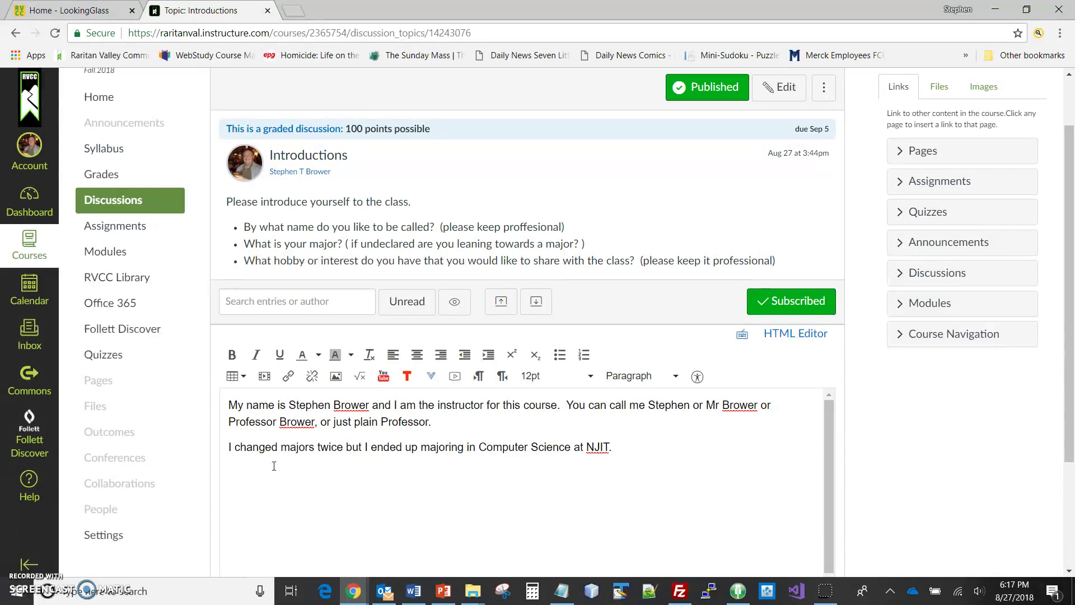
type("IT. I like to tra")
type("vel")
type(".")
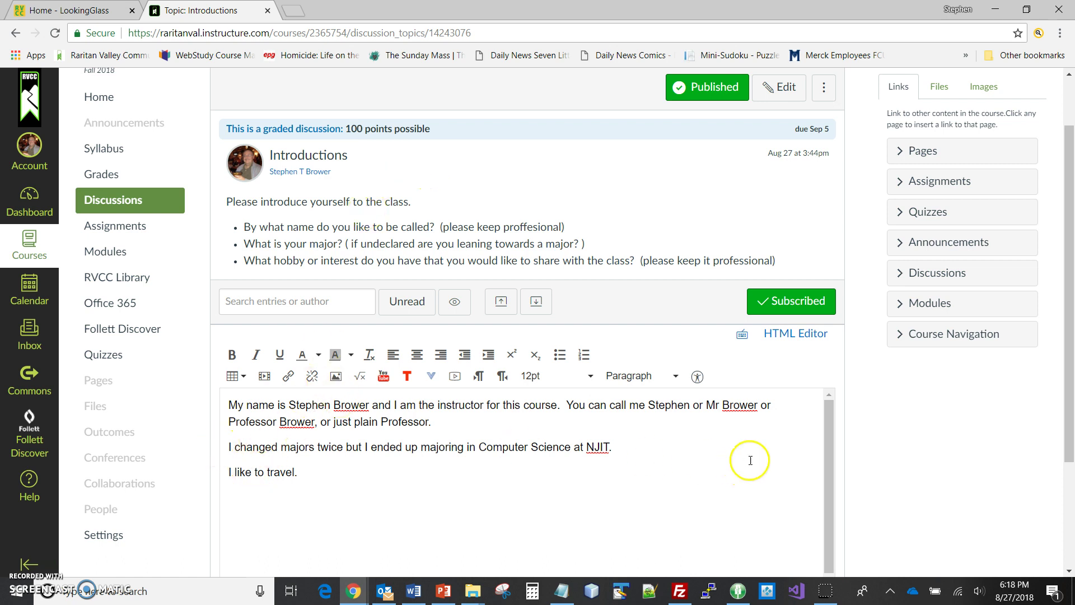
scroll(890, 386, "down", 3)
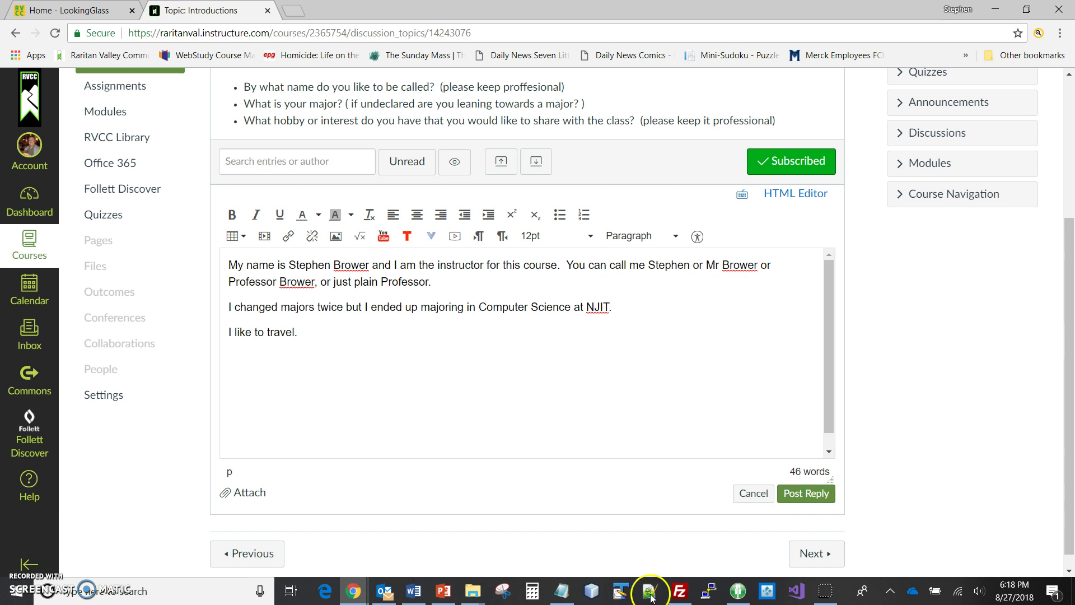
Post the reply and review the new 6:18pm entry in the discussion
left_click(817, 495)
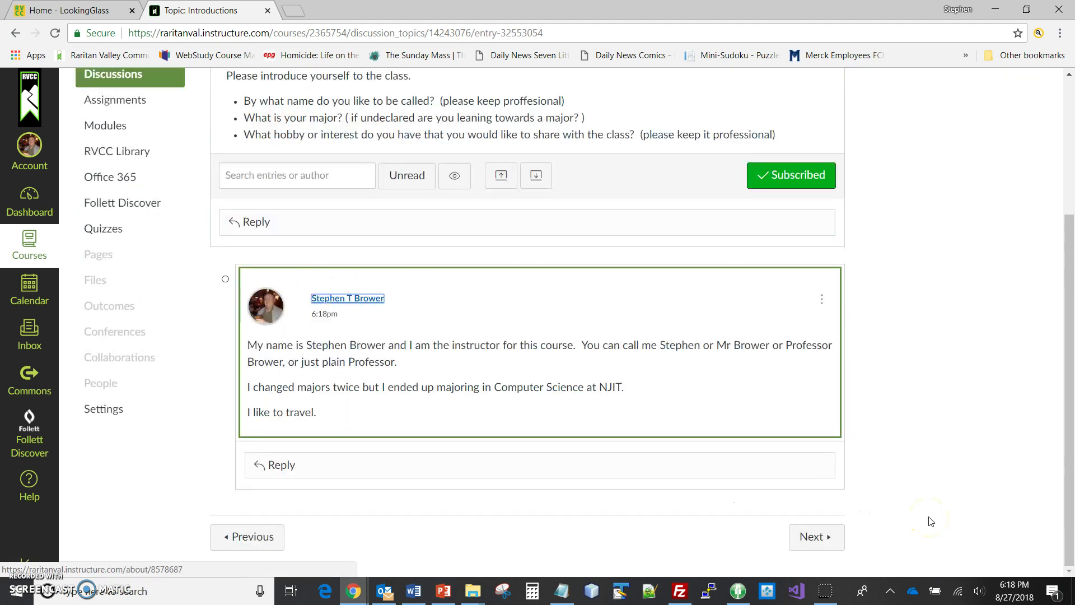
scroll(967, 502, "up", 1)
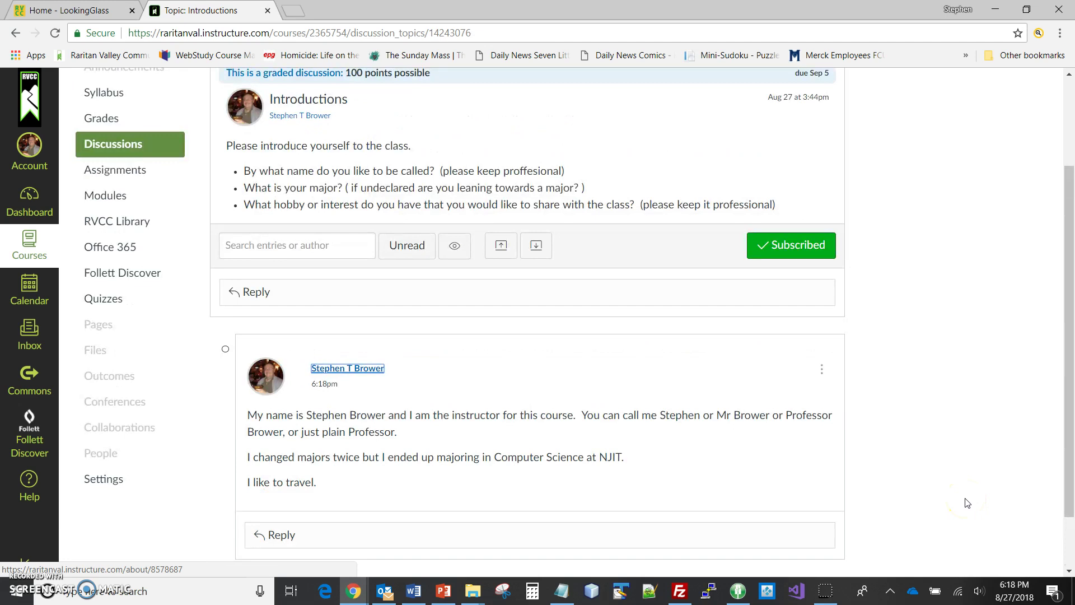
scroll(967, 502, "down", 1)
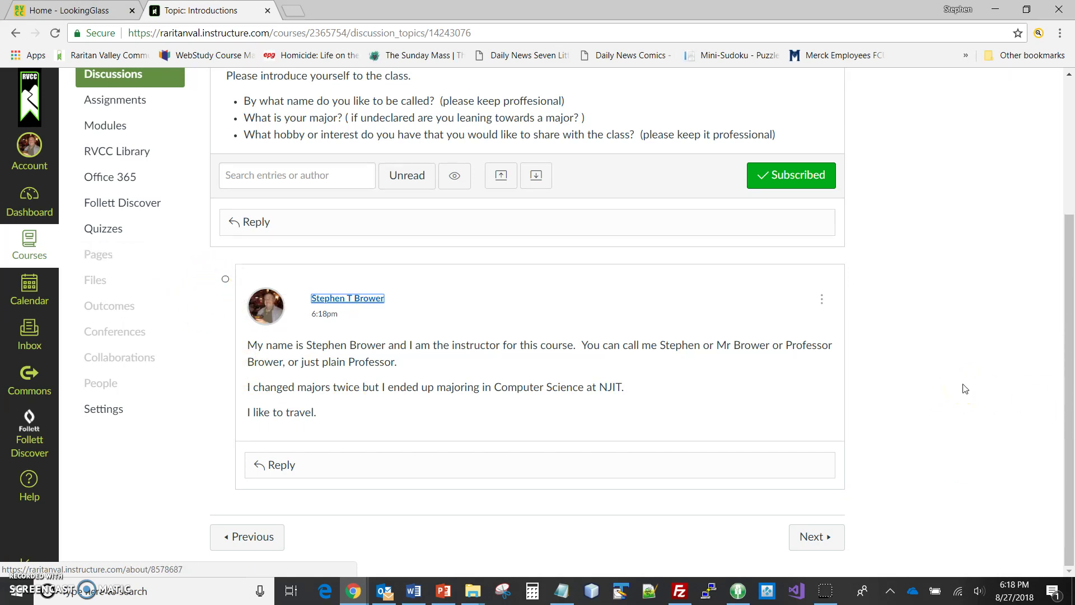
scroll(966, 389, "up", 1)
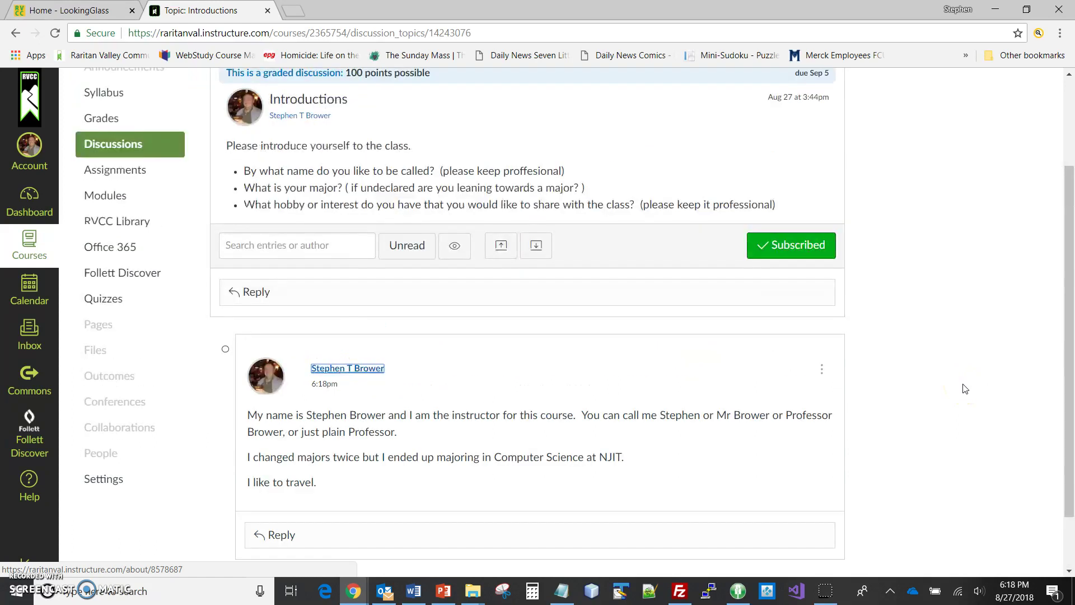
scroll(965, 389, "down", 1)
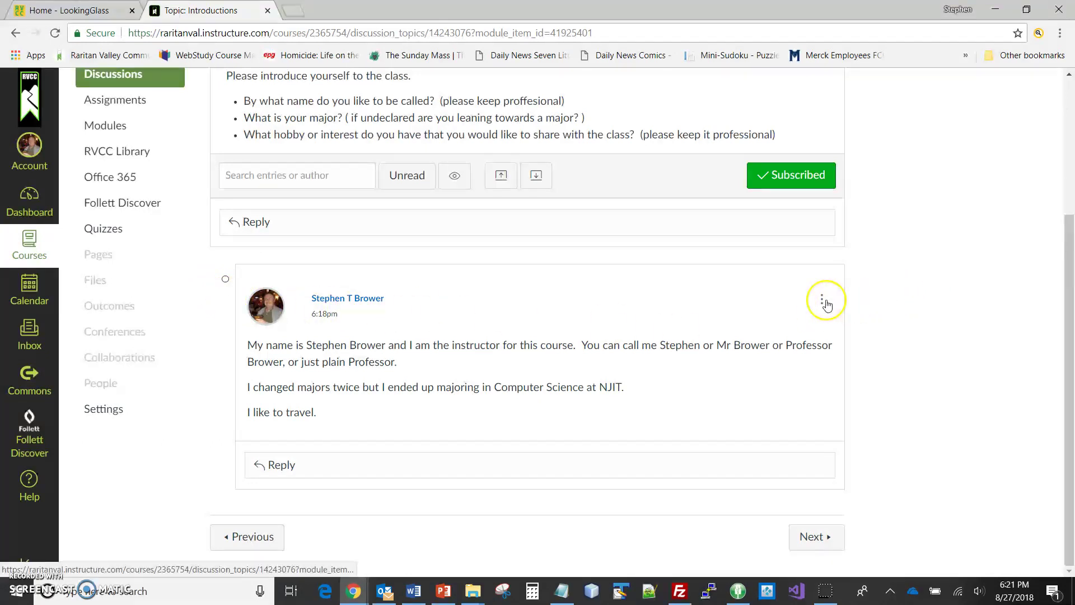
Reopen the posted reply for editing via its three-dot menu
left_click(822, 302)
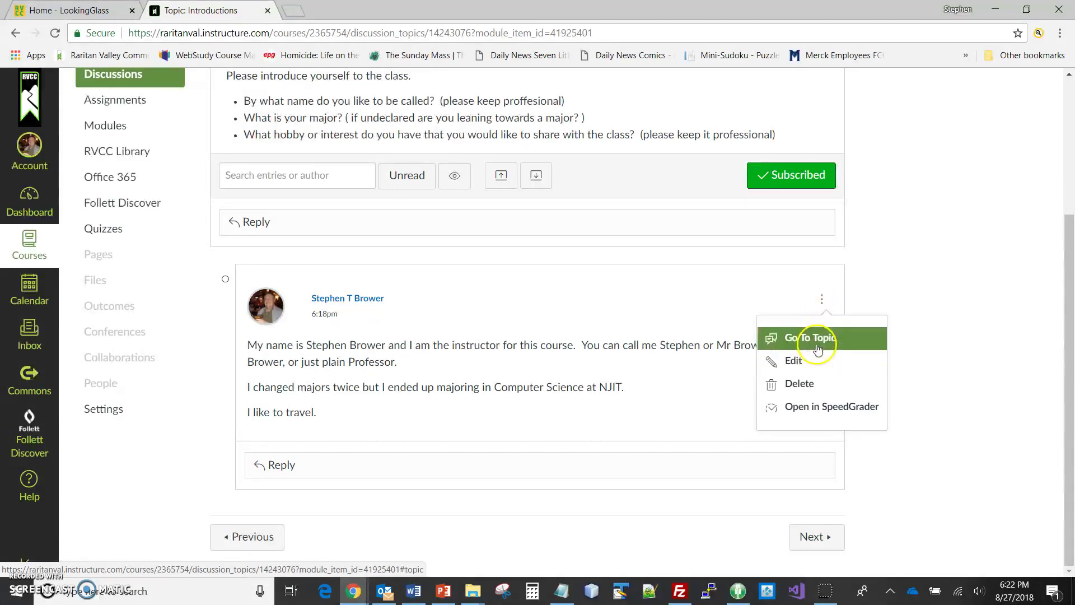
left_click(799, 361)
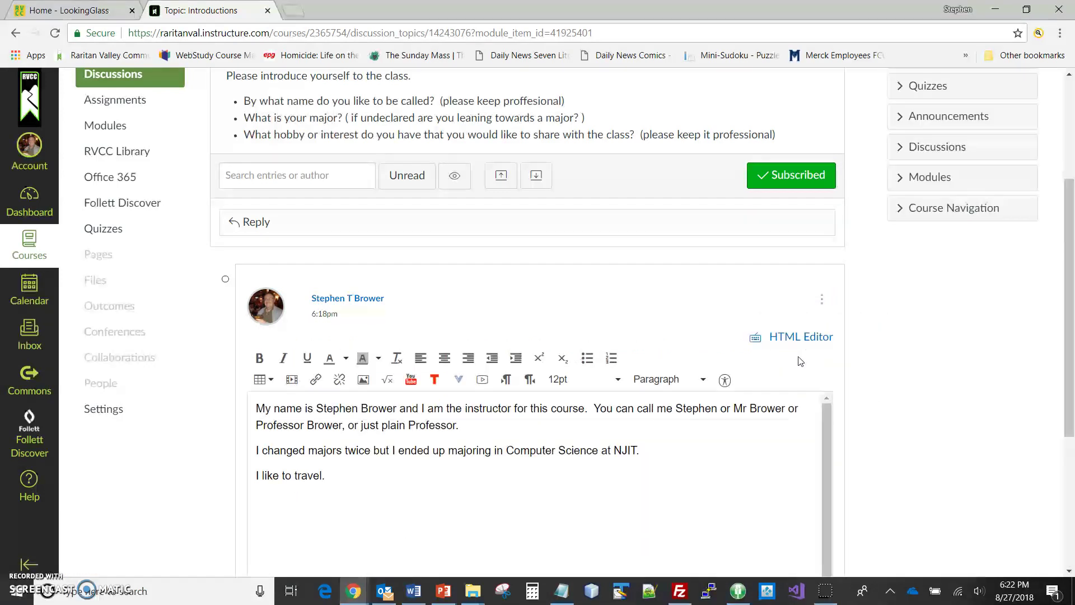
Append 'My goal is to visit all 50 states. I have been to 41 so far!' after the travel line and save
left_click(399, 492)
left_click(345, 483)
type("My goal is to visit all")
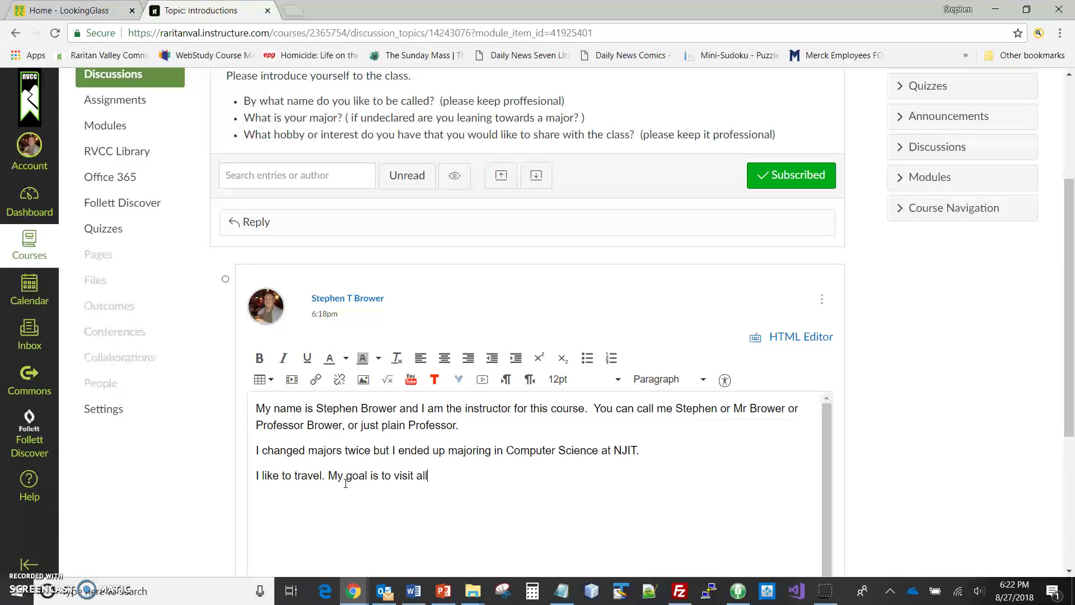
type(" 50 states.  I have been ")
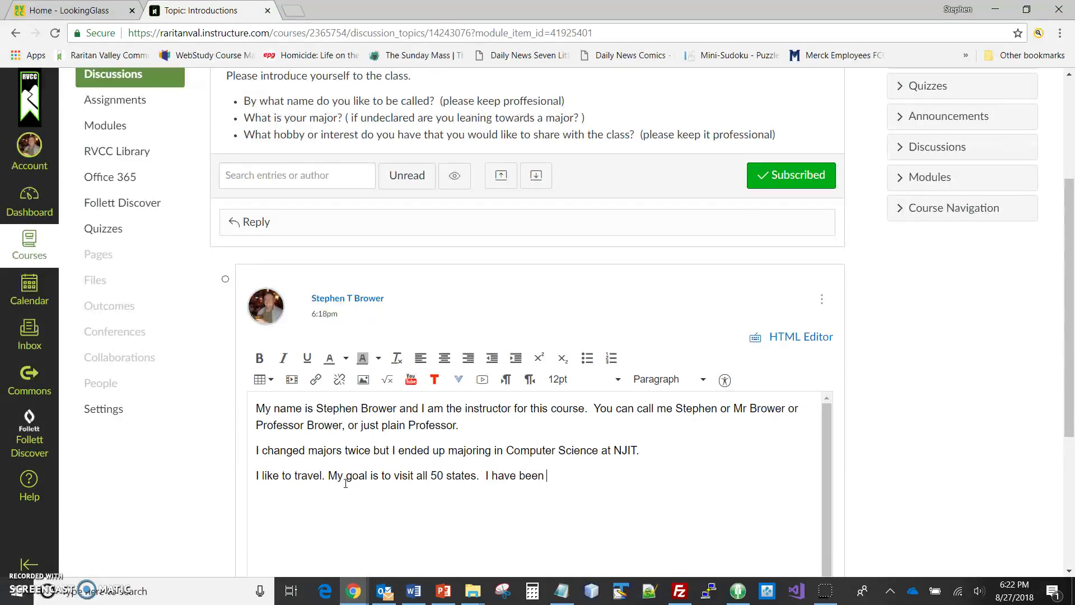
type("to 41 so far!")
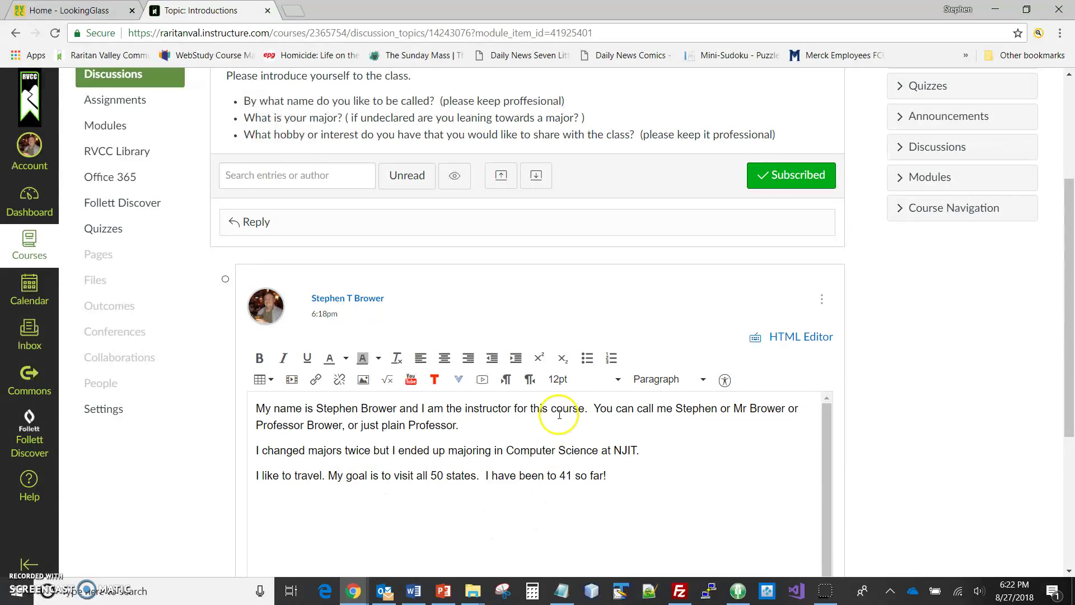
scroll(689, 473, "down", 5)
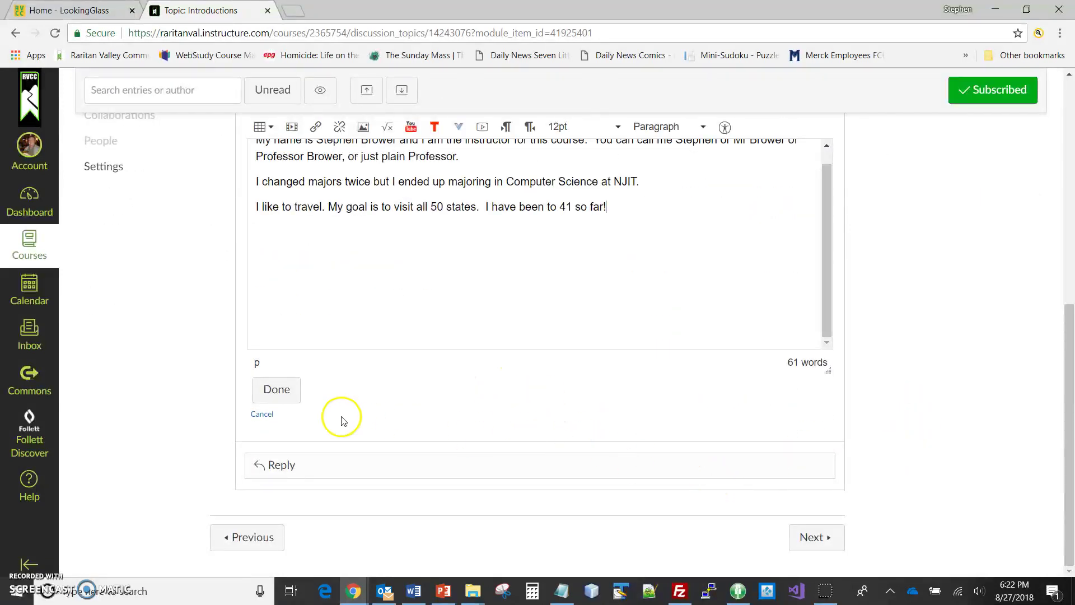
left_click(280, 387)
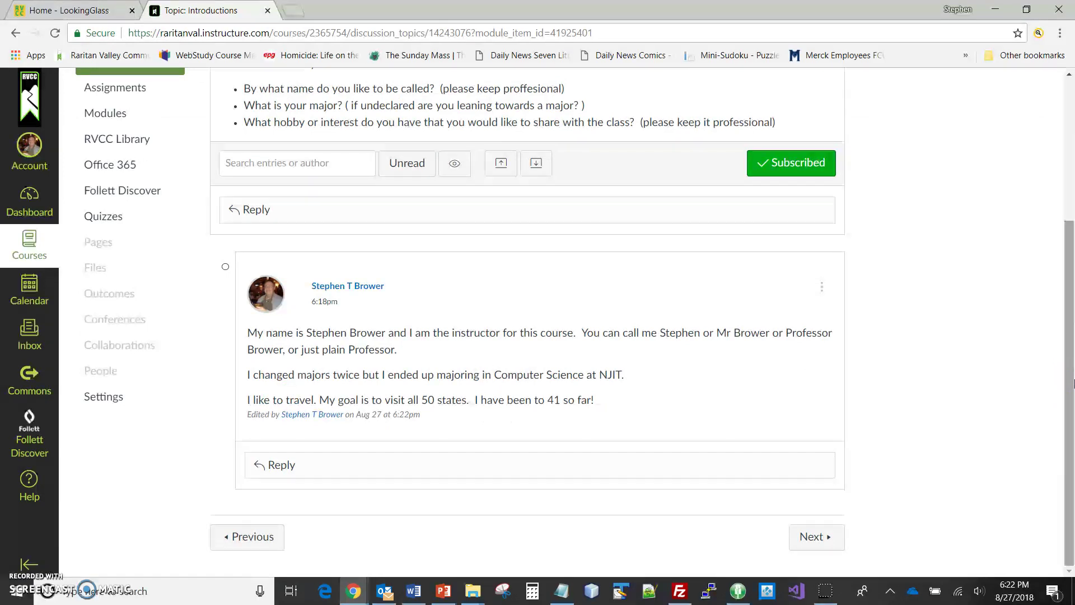
scroll(1073, 381, "up", 1)
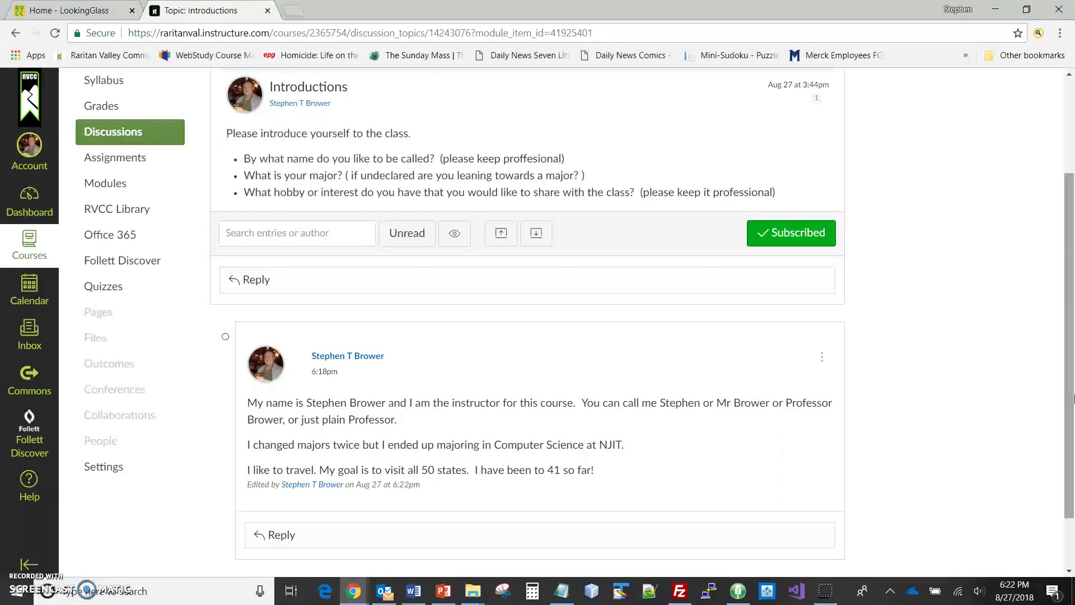
scroll(1074, 398, "up", 1)
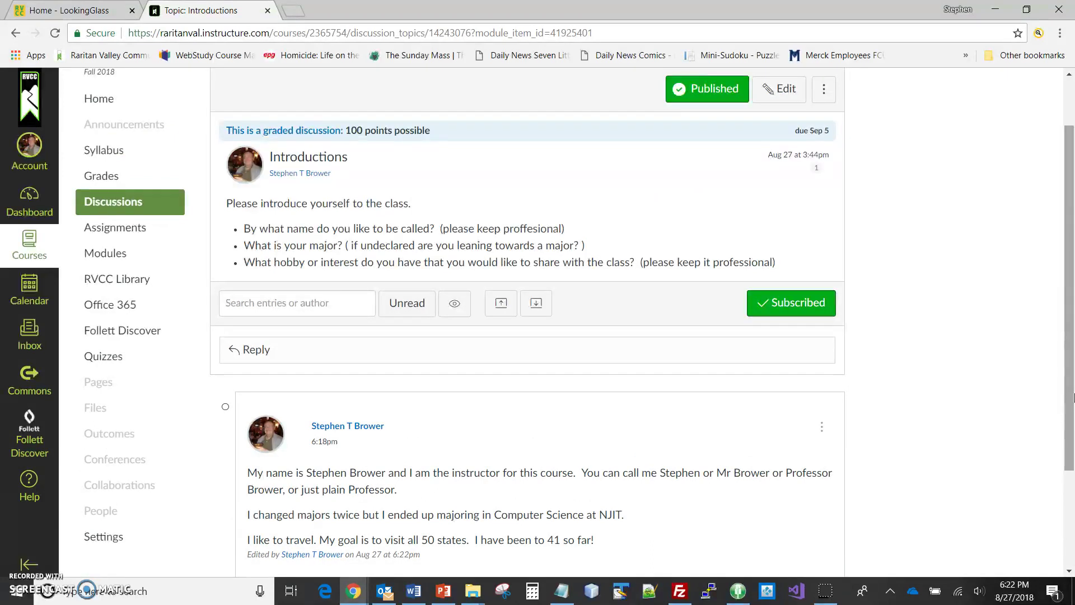
left_click(1073, 399)
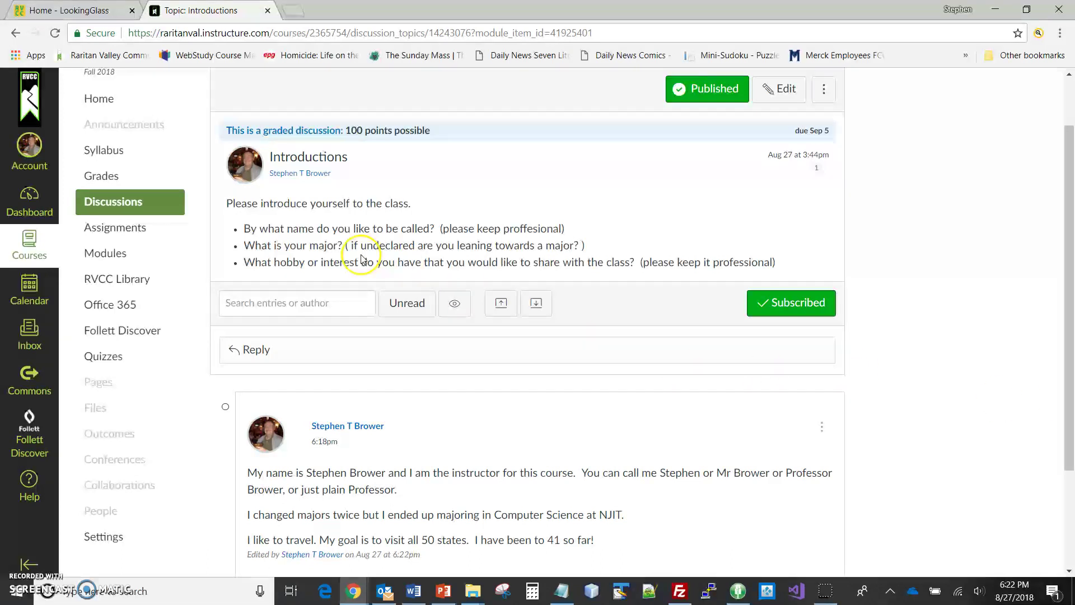
scroll(361, 259, "up", 2)
Check the Chapter 1 Discussion OS survey from the home modules, then return to course home
left_click(99, 166)
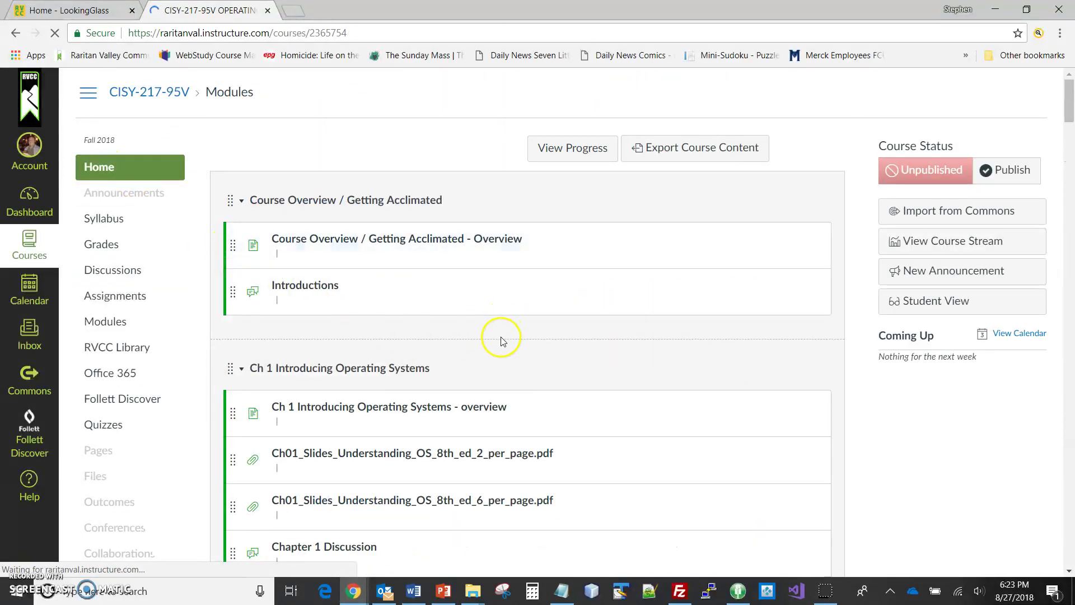
scroll(311, 444, "down", 4)
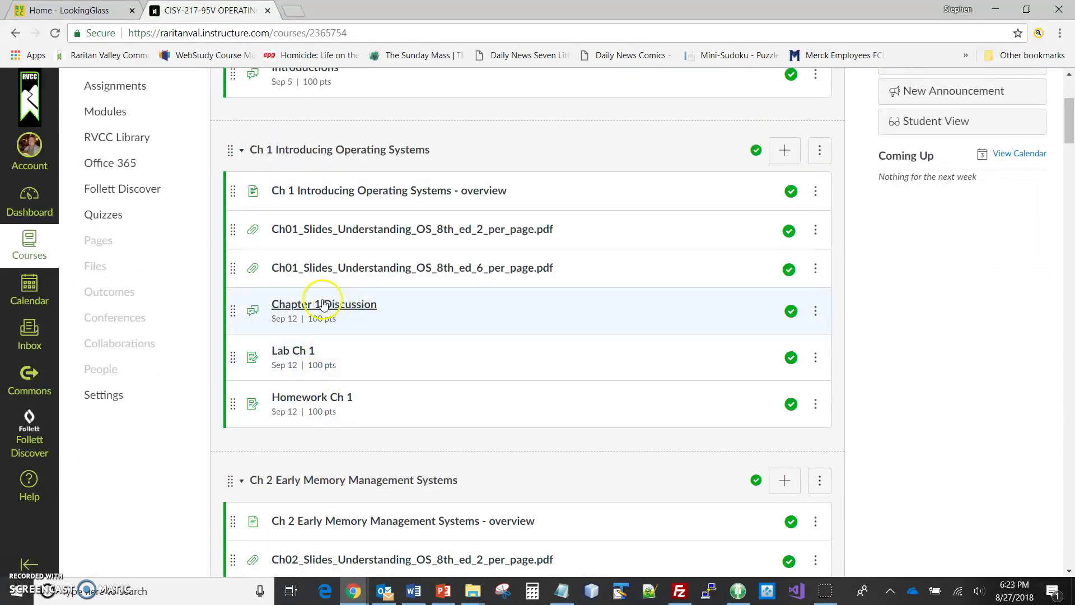
left_click(323, 307)
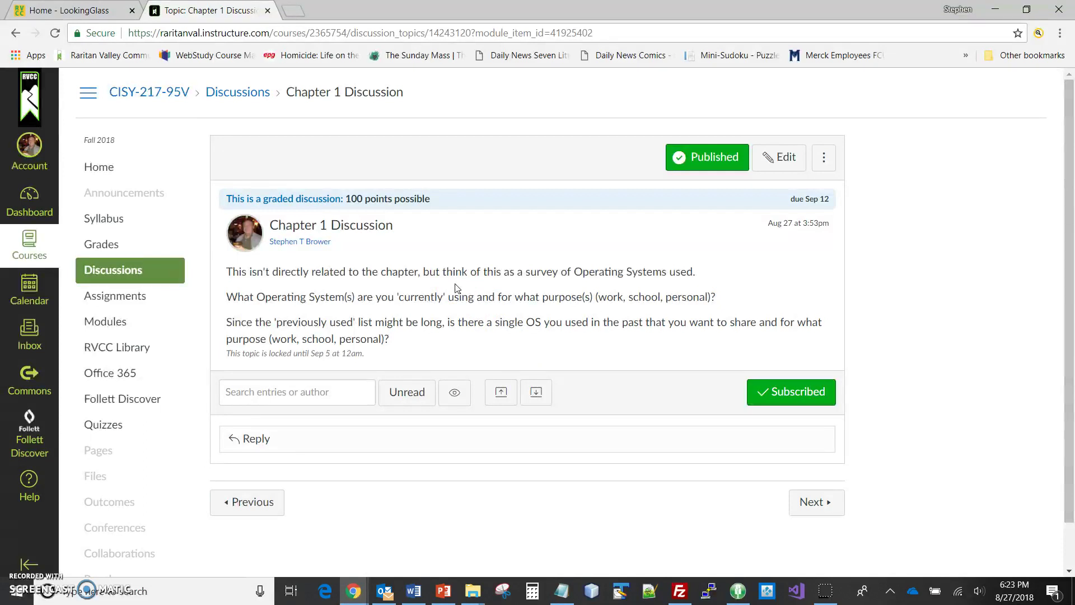
left_click(103, 169)
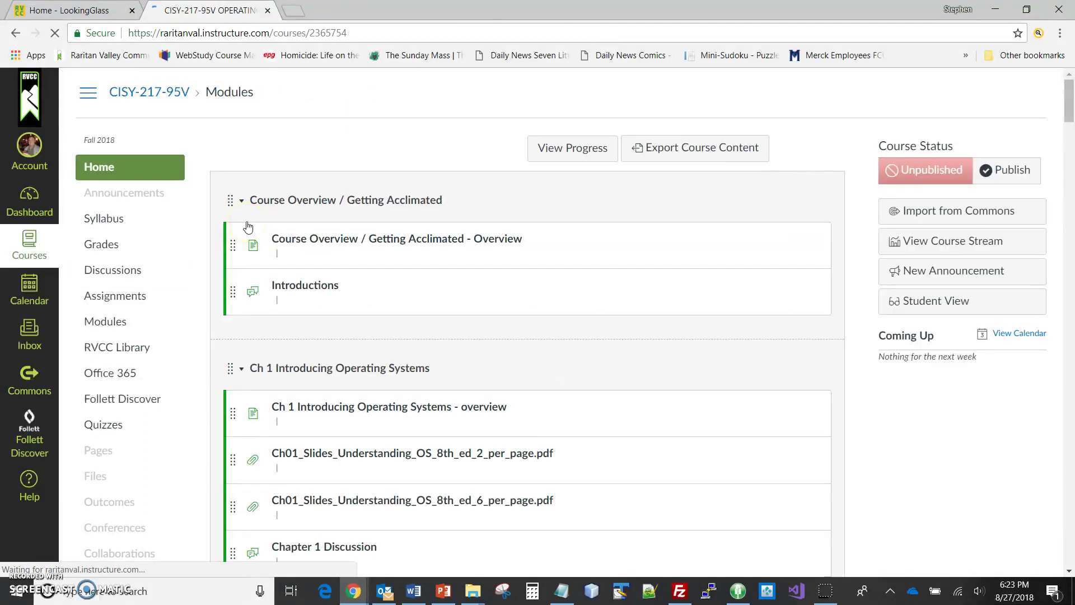
Reopen the Introductions discussion and show the edited reply's three-dot actions menu
left_click(328, 282)
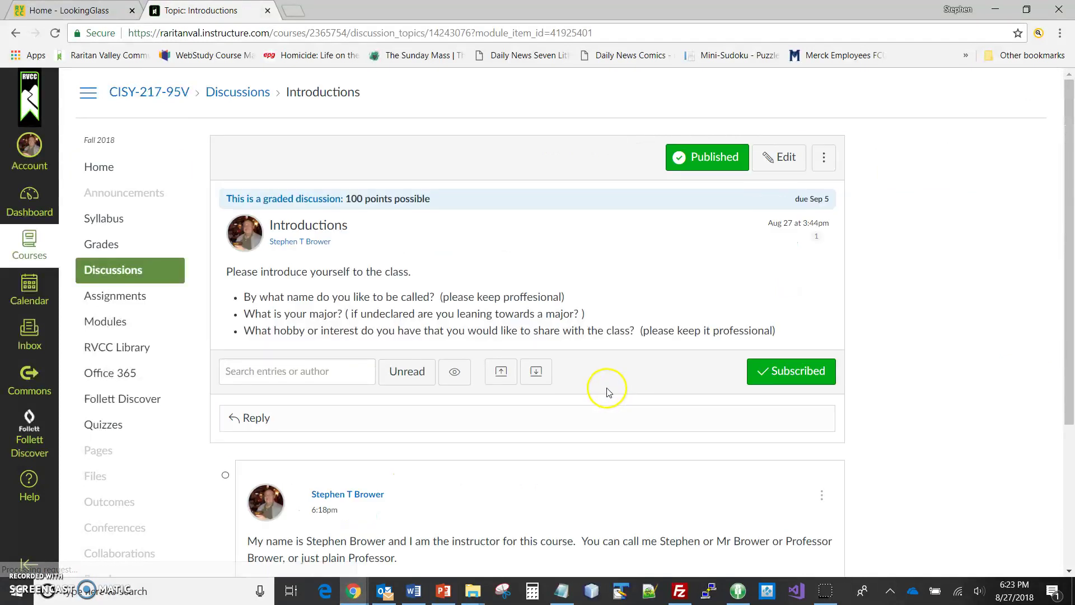
scroll(606, 389, "down", 4)
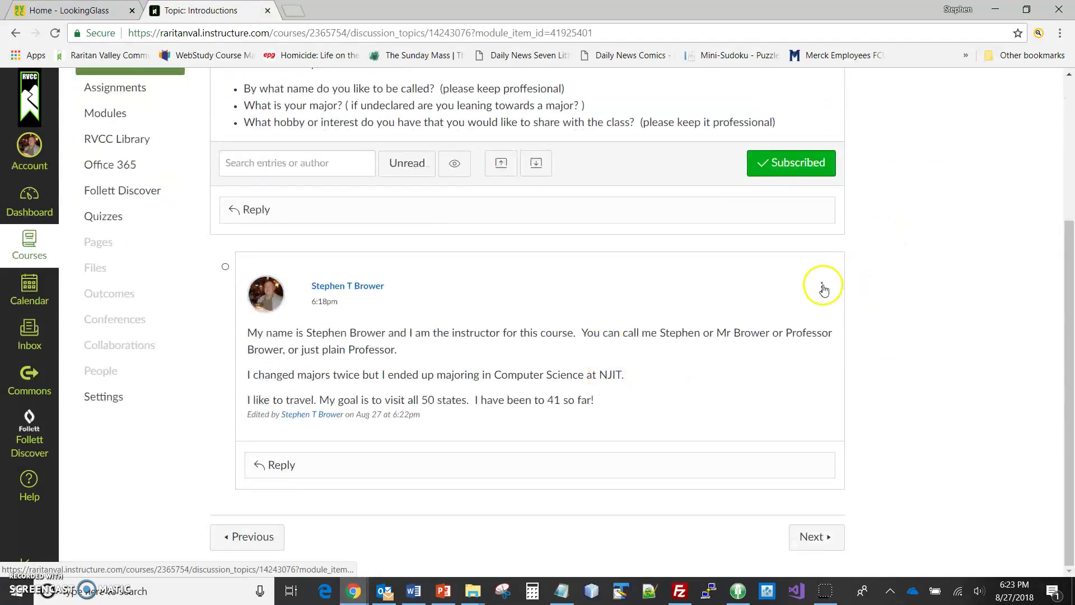
left_click(822, 287)
left_click(821, 287)
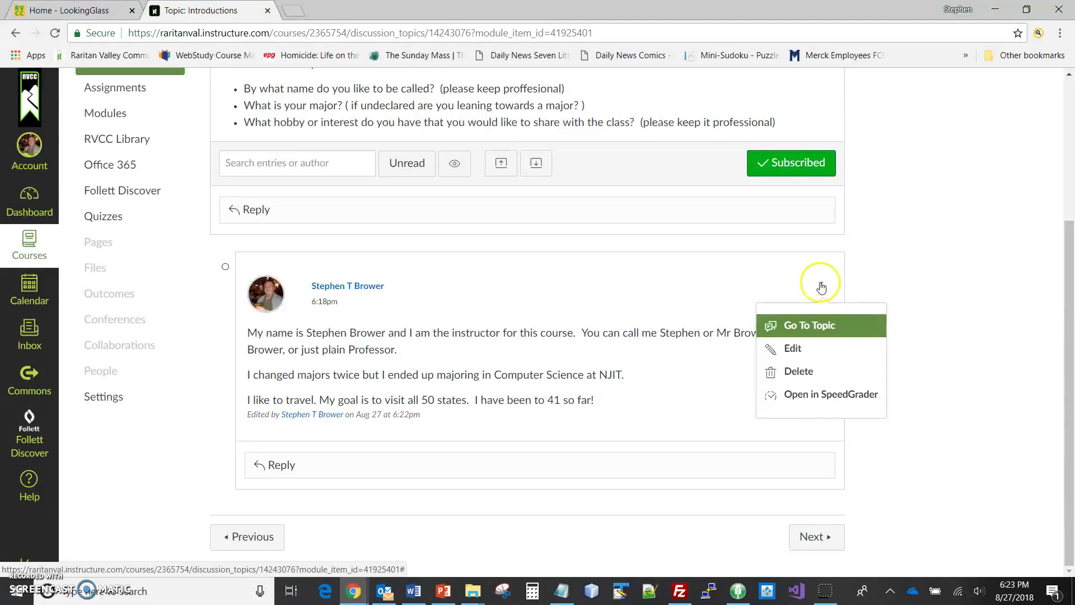